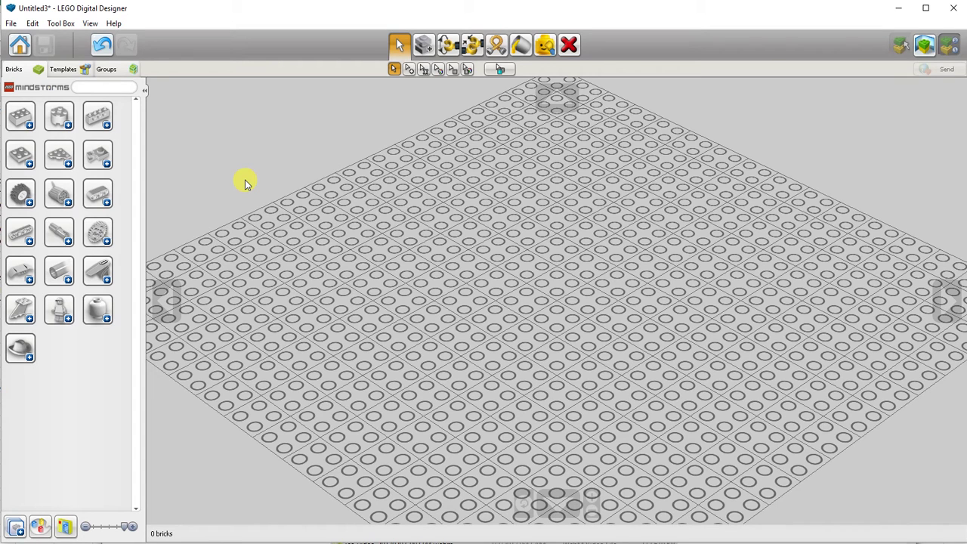
Step: Lay a blue 4x2 angular Technic beam flat on the baseplate and put a yellow 9M beam beside it
click(97, 208)
scroll(65, 317, down, 10)
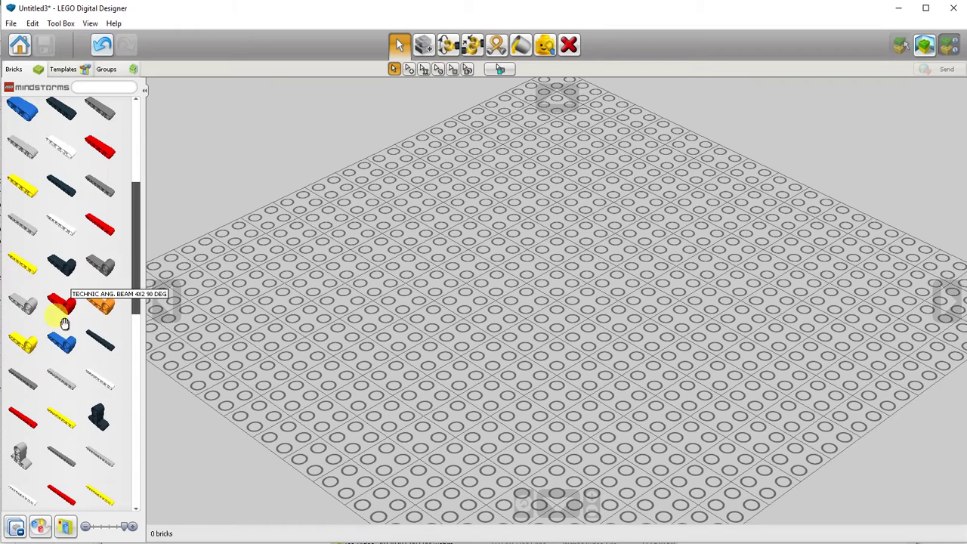
click(62, 345)
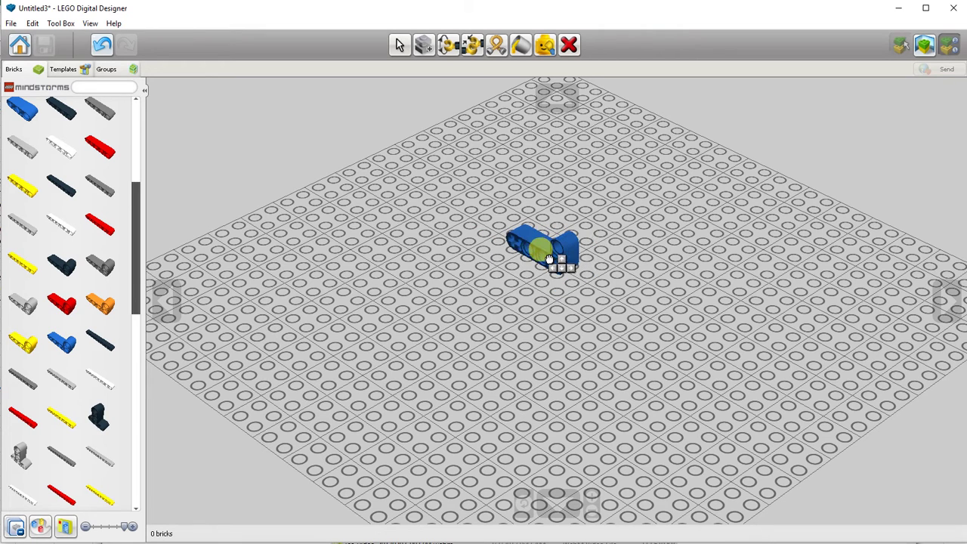
key(Down)
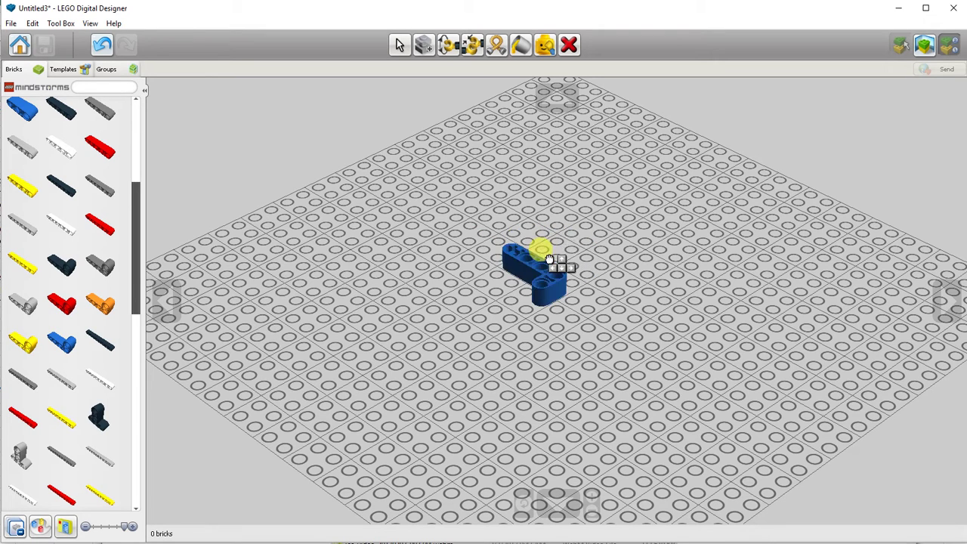
key(Right)
key(Right)
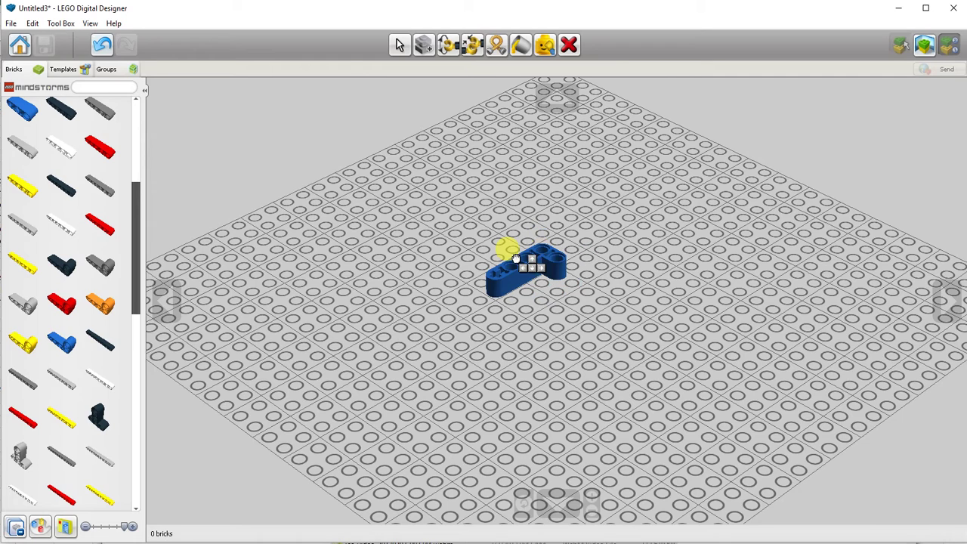
click(515, 259)
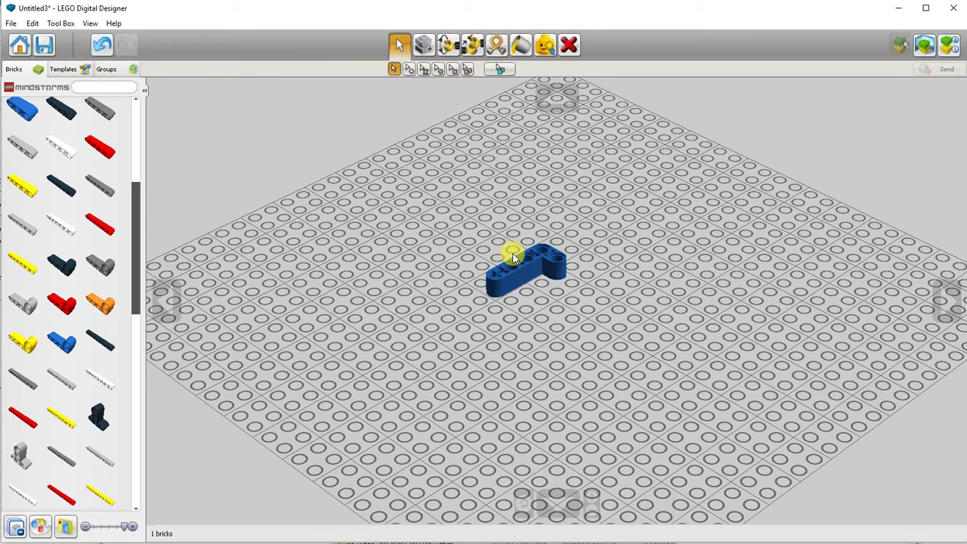
click(69, 420)
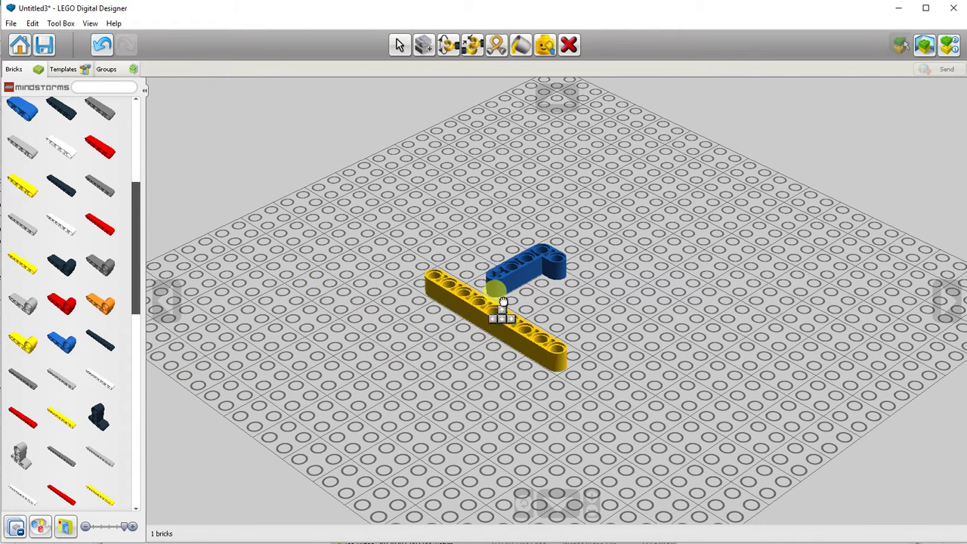
click(511, 299)
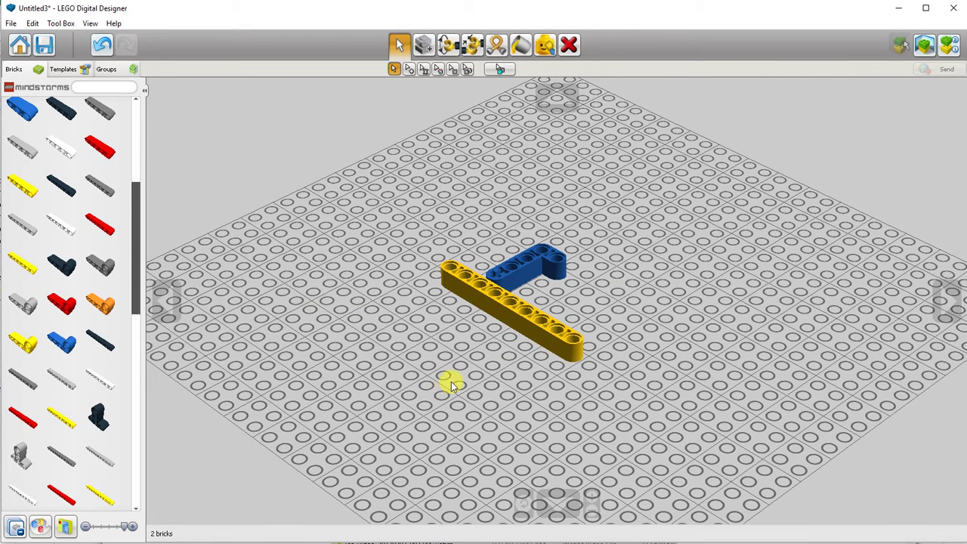
Step: Find the red Double Angular Beam 3x7 45° by part number and place it under the yellow beam
click(491, 317)
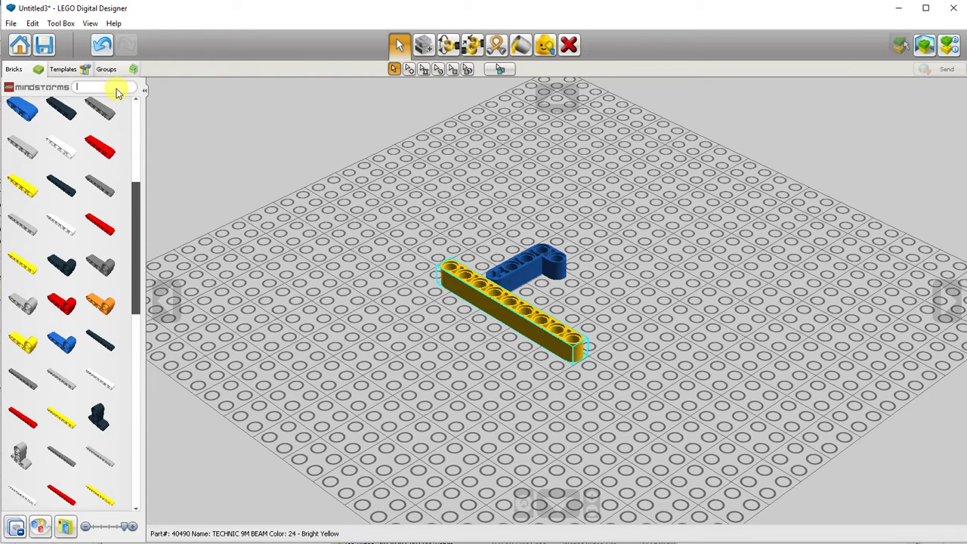
text(2)
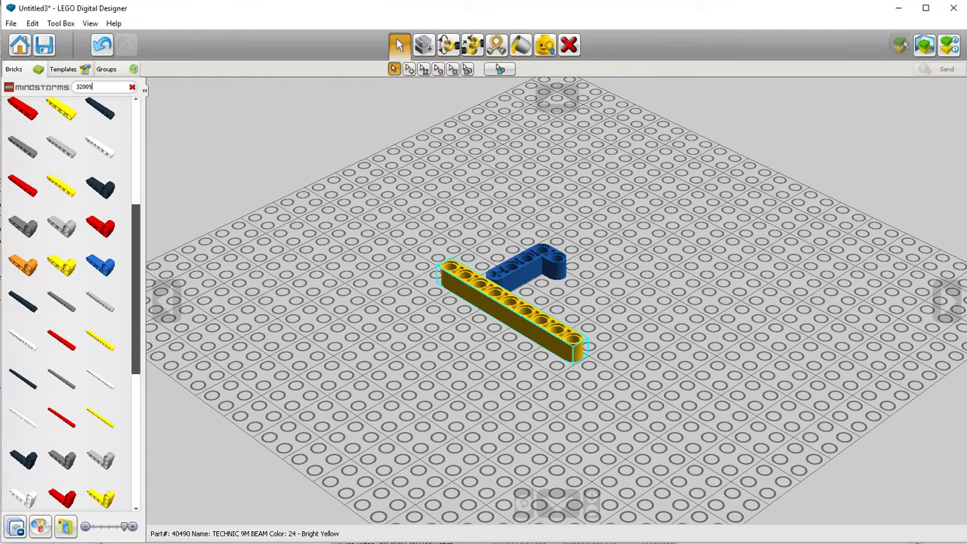
text(009)
click(107, 167)
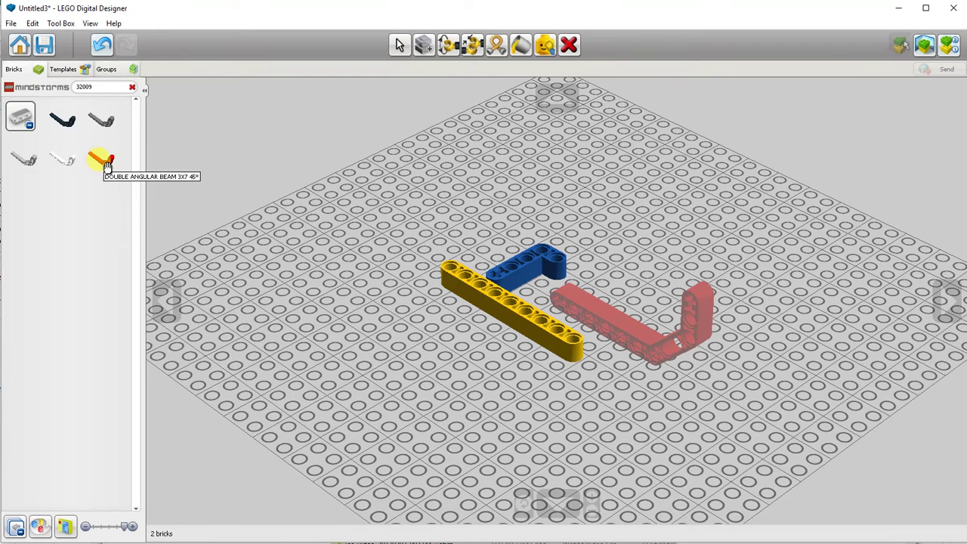
click(510, 316)
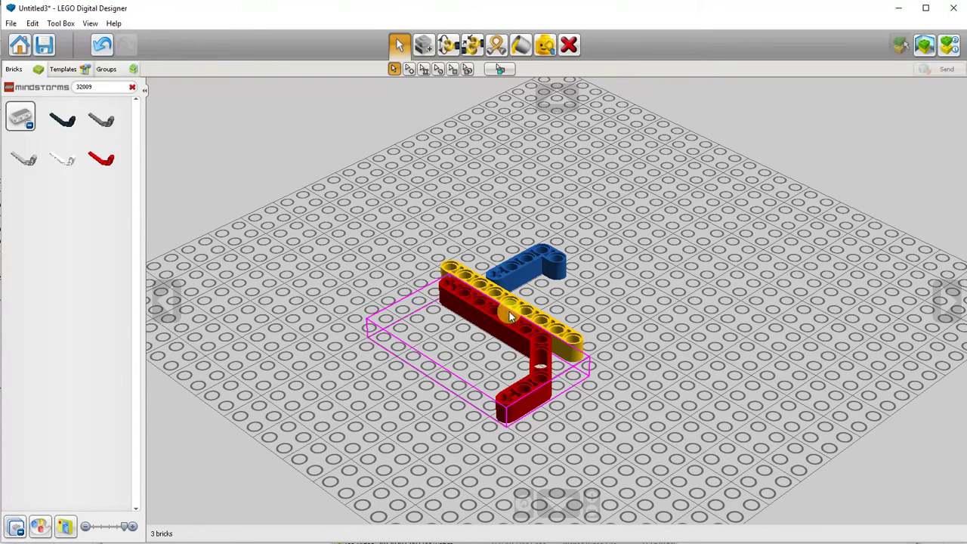
Step: Search the palette for part 2903 and switch the palette theme to LDD
click(133, 87)
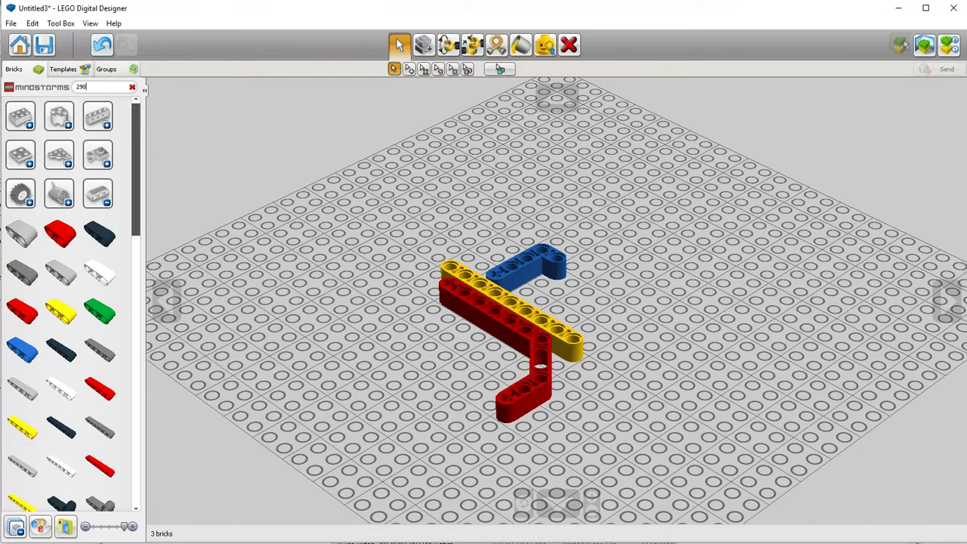
text(2903)
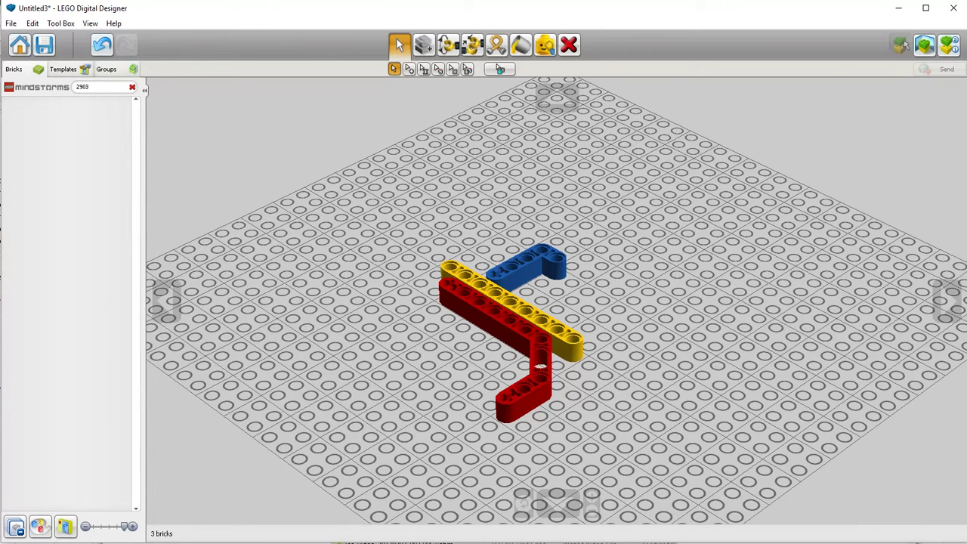
click(91, 25)
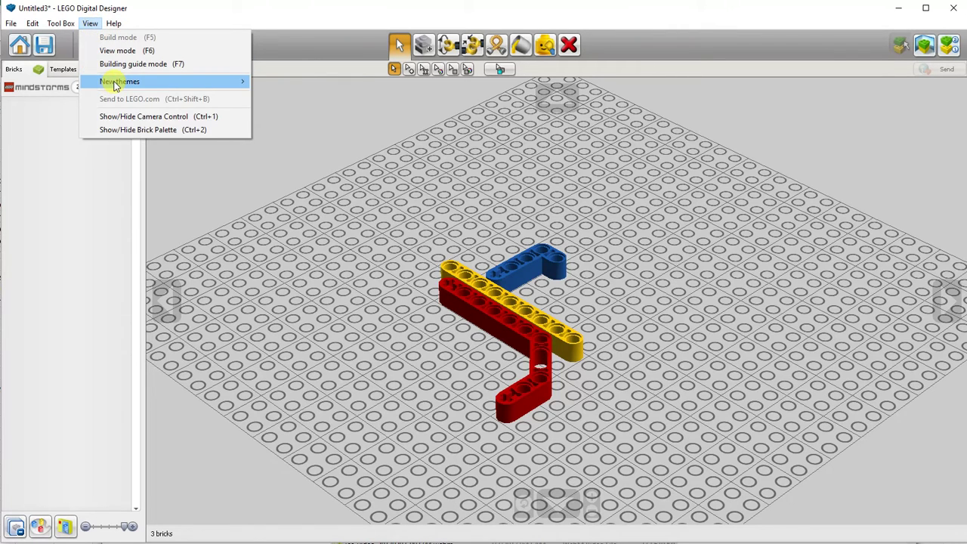
mouse_move(124, 85)
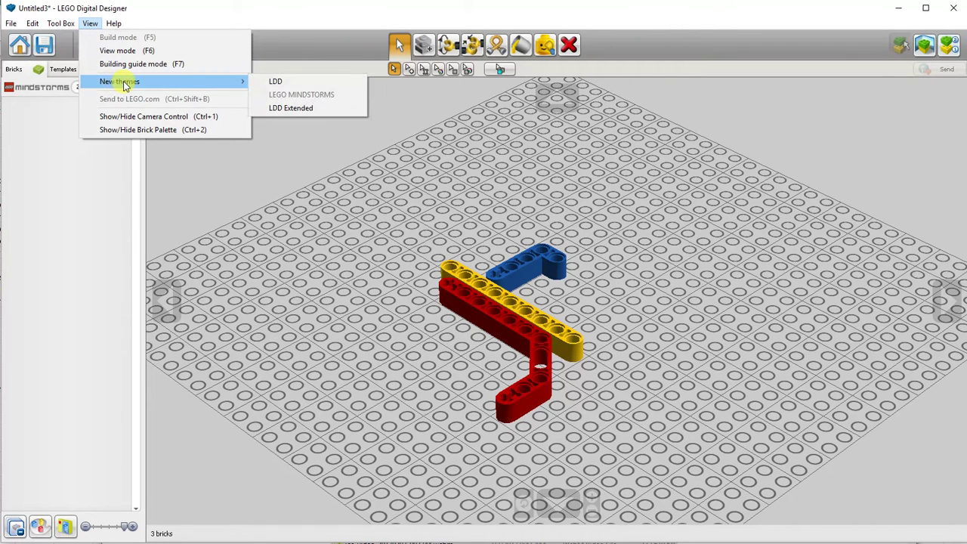
click(308, 81)
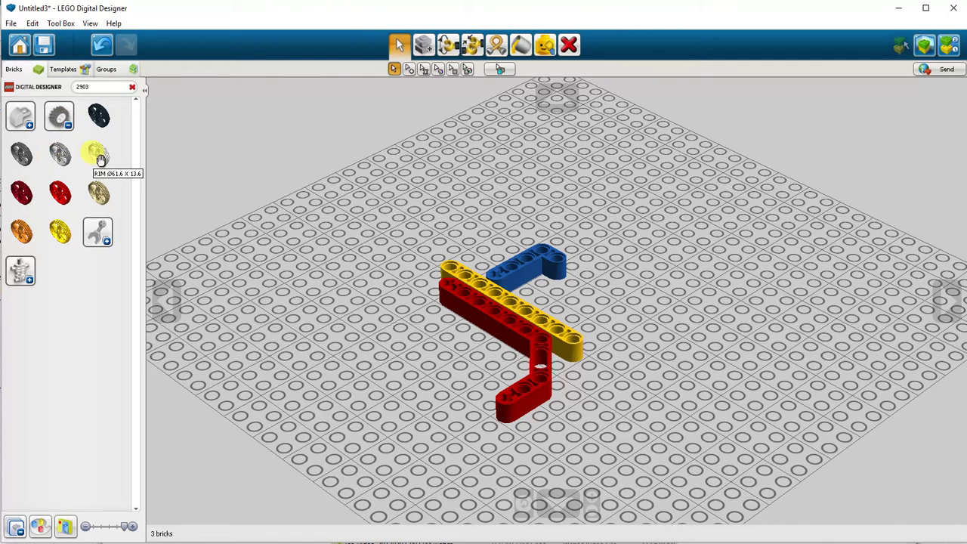
Step: Place a white wheel rim at the upper right, then turn the yellow beam a quarter and set it on the blue beam
click(98, 154)
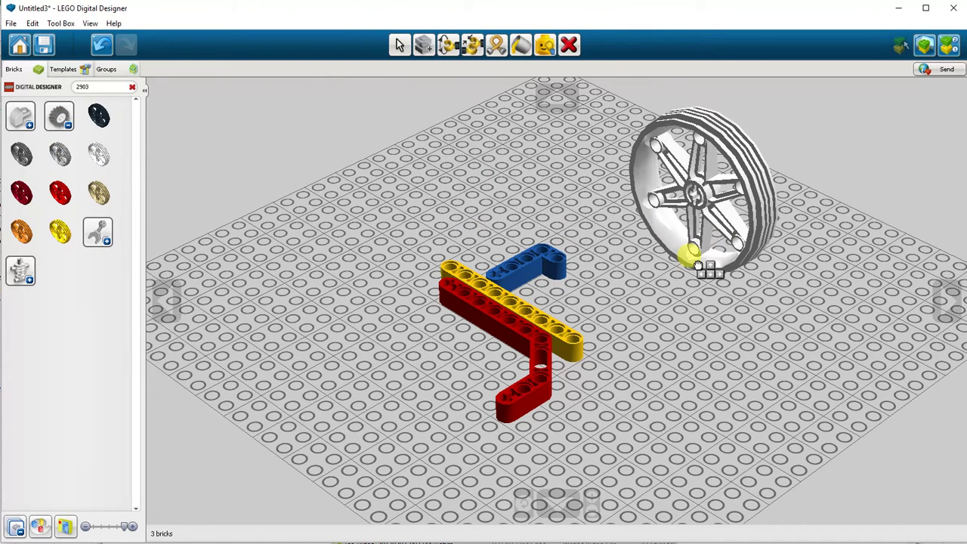
click(686, 256)
click(538, 290)
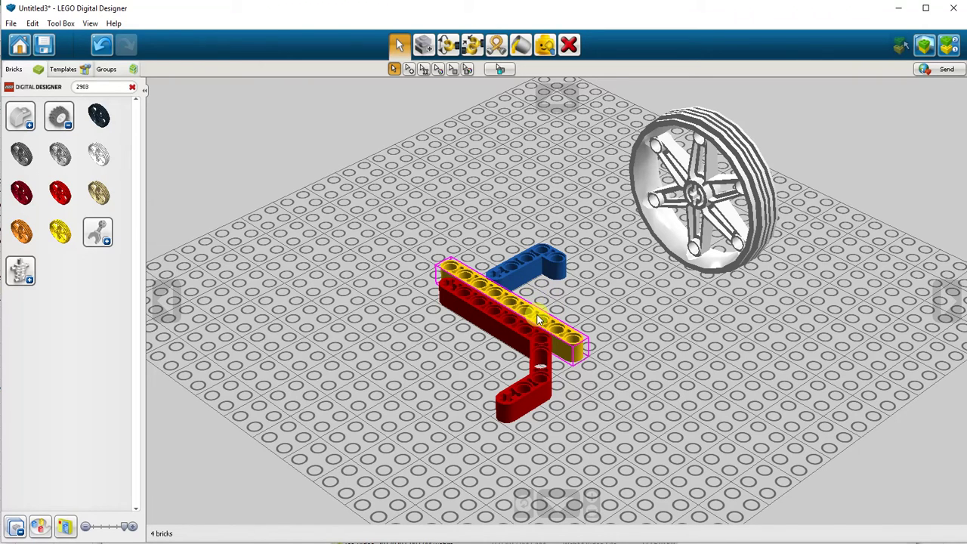
drag(538, 321, 373, 274)
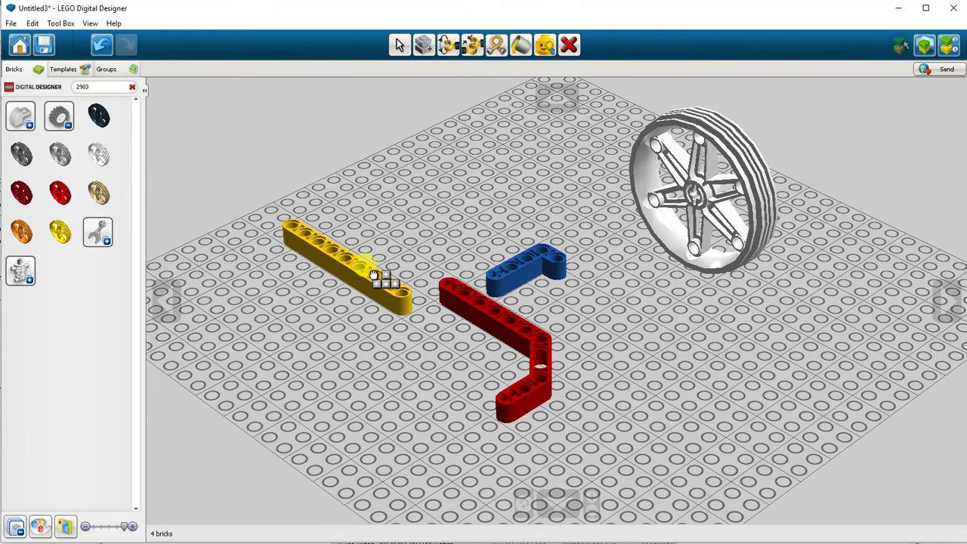
key(Right)
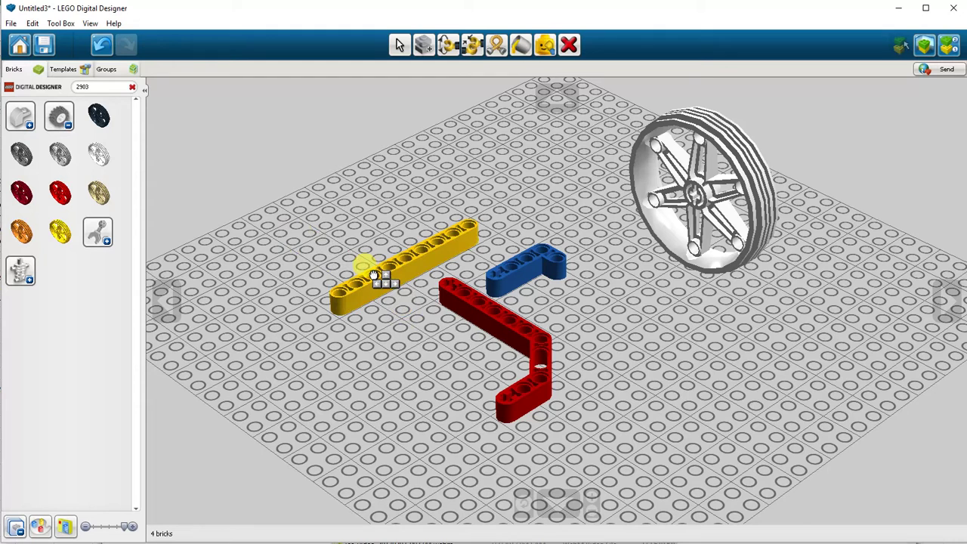
drag(373, 274, 500, 260)
click(620, 293)
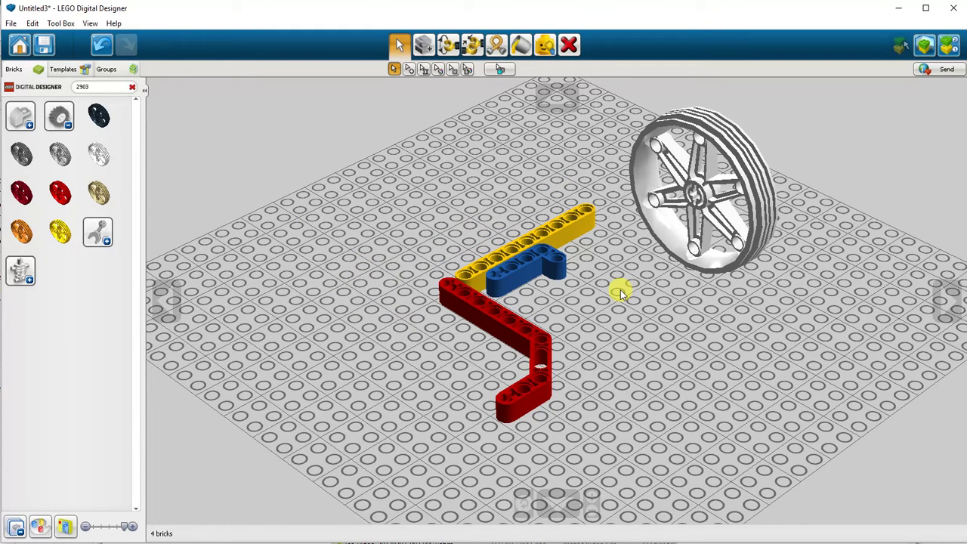
Step: Clone the blue angled beam and attach the copy to the red beam's lower end
click(425, 47)
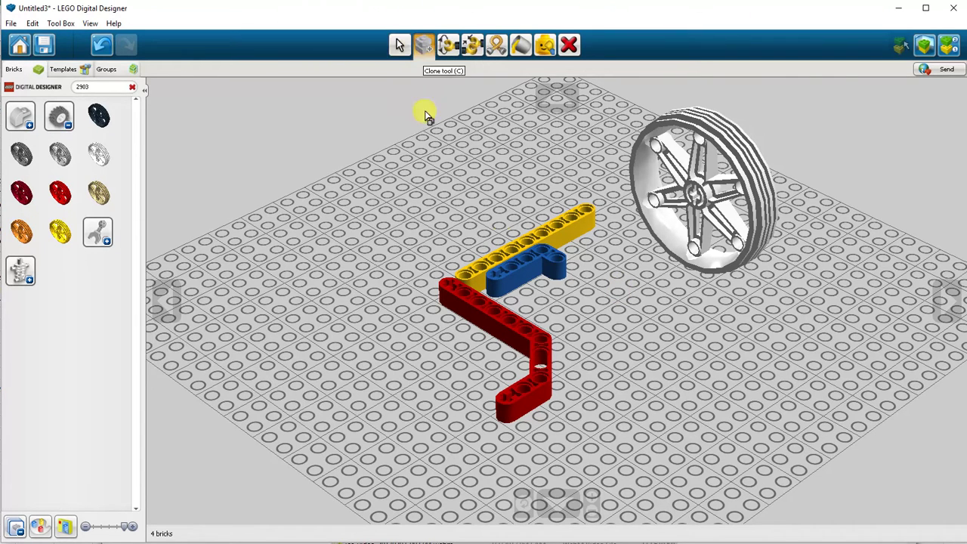
click(519, 258)
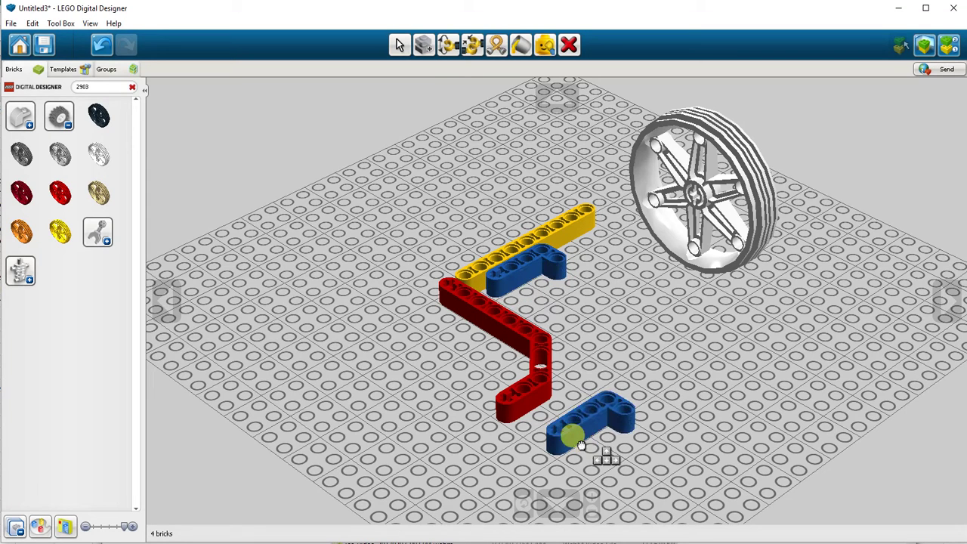
click(550, 420)
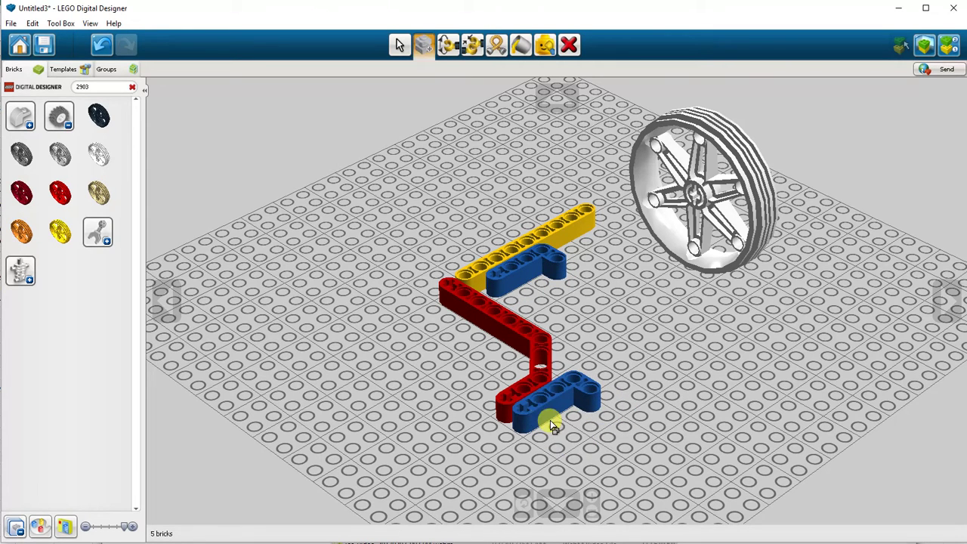
Step: Select the yellow beam together with the blue beams and clone the selection
click(403, 47)
click(570, 242)
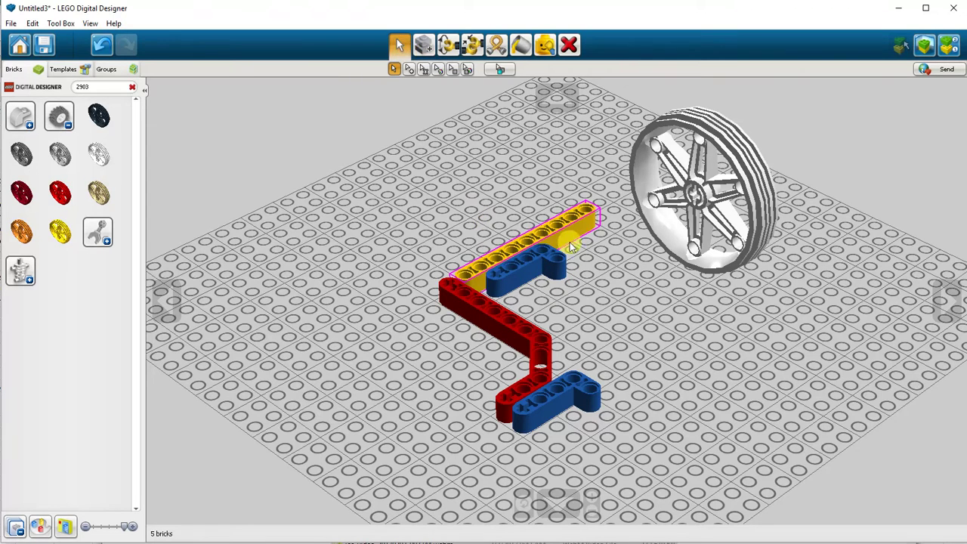
click(576, 230)
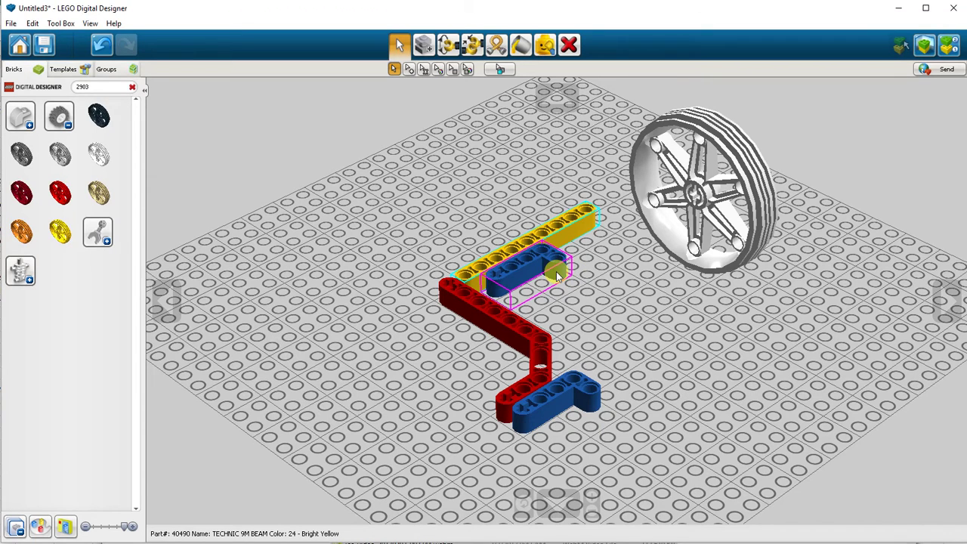
shift+click(559, 268)
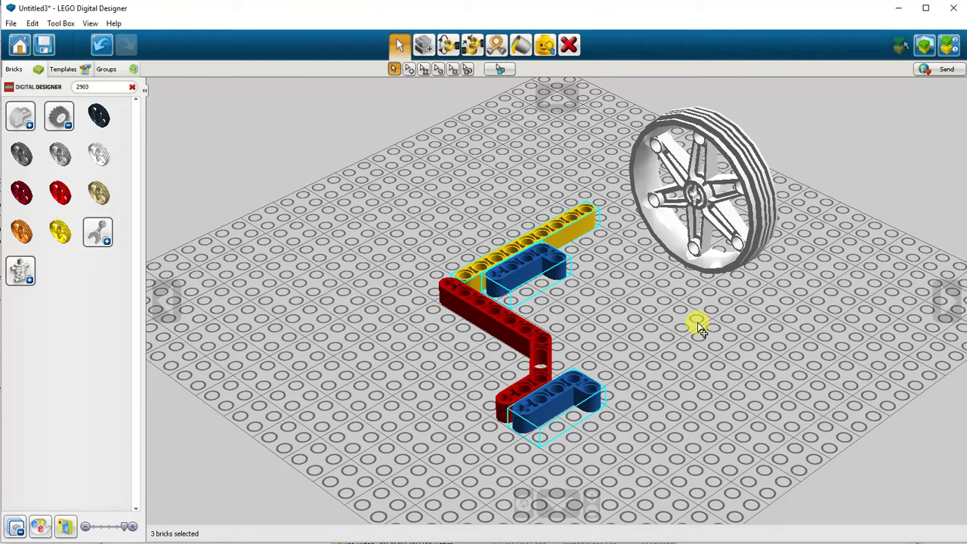
key(c)
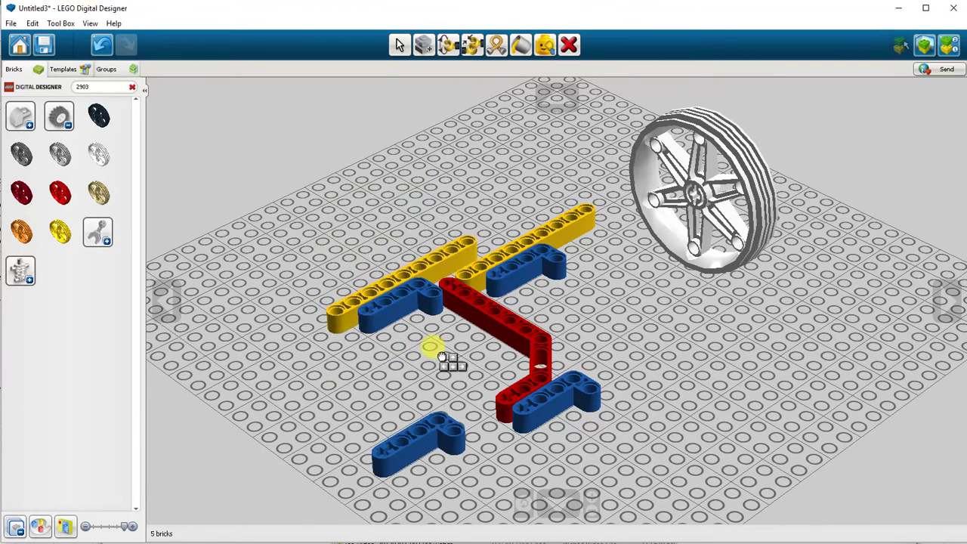
Step: Drop the cloned beams at the left, then delete the original yellow 9M beam and the lone blue angled beam
click(442, 344)
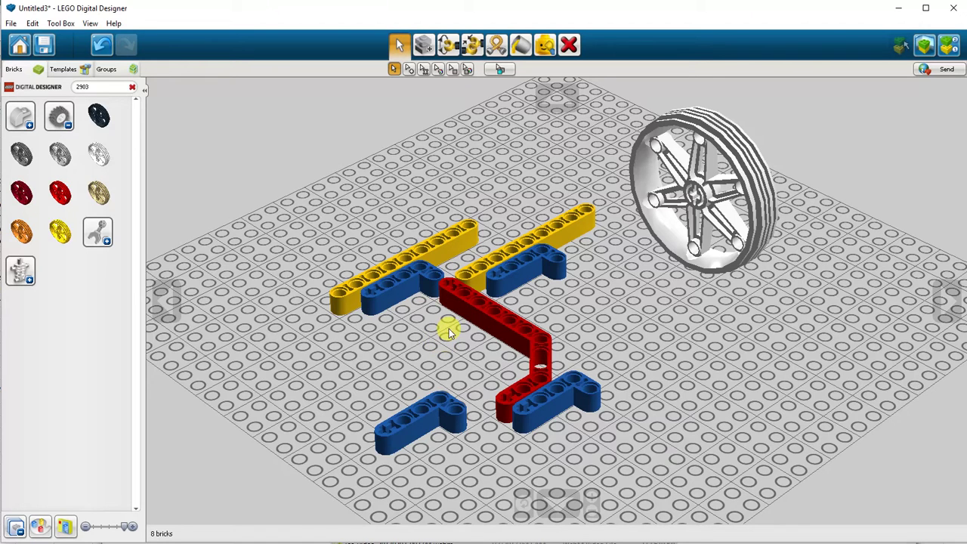
click(581, 227)
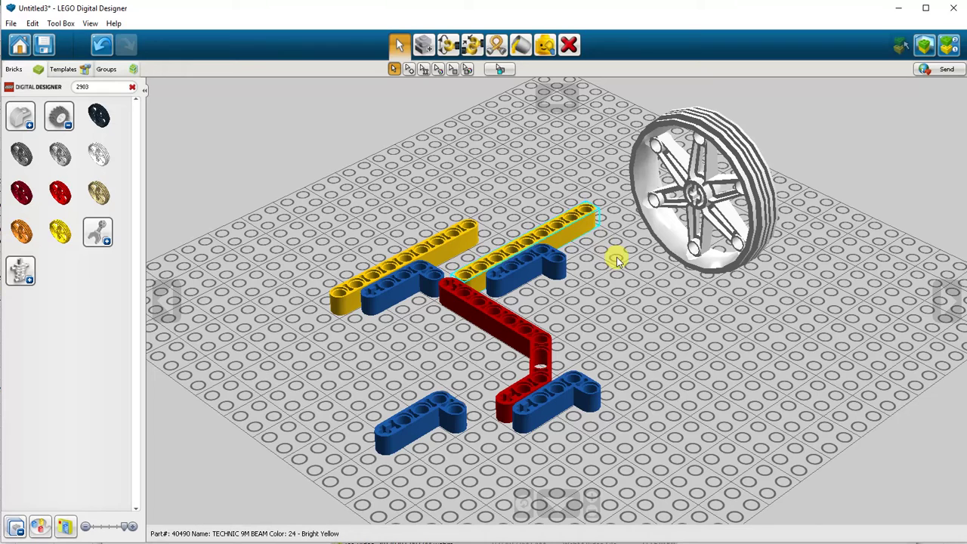
key(Delete)
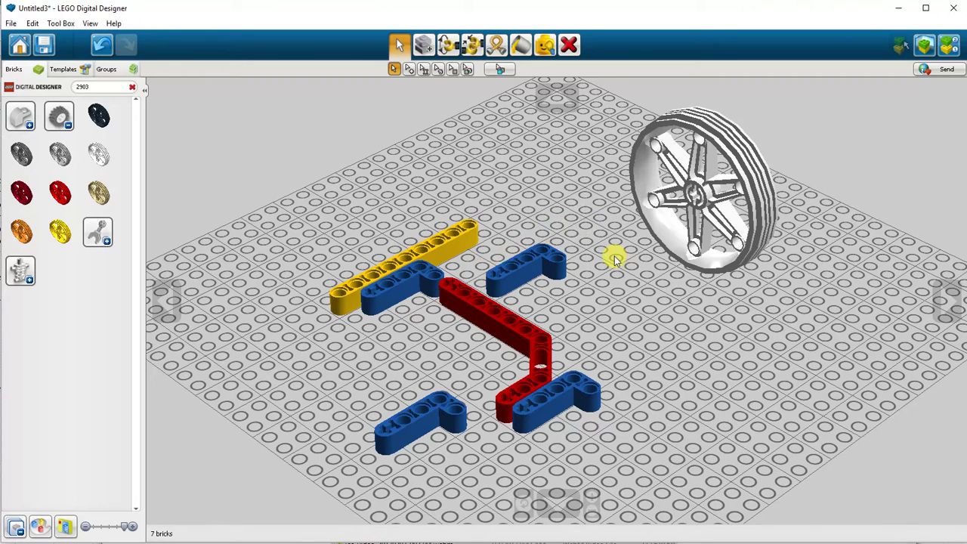
click(570, 45)
click(545, 264)
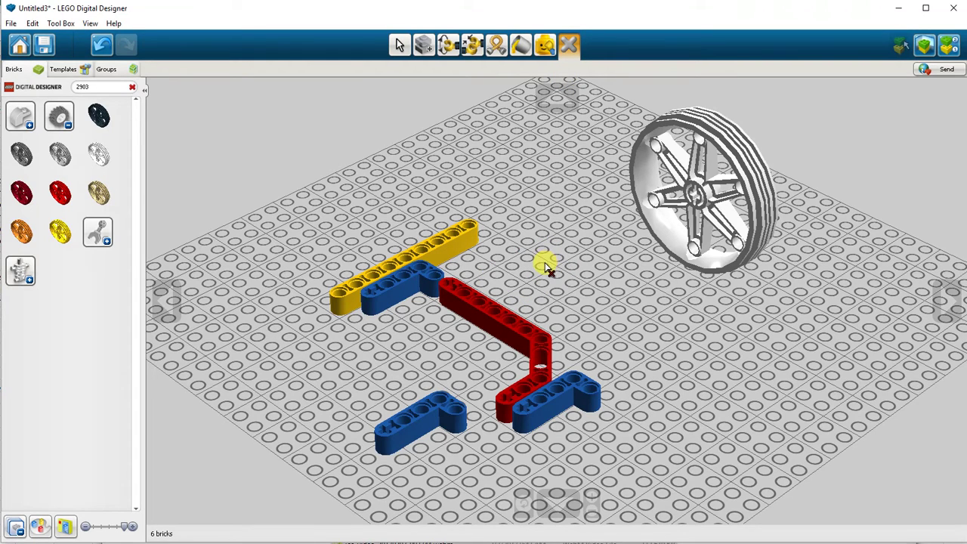
click(173, 298)
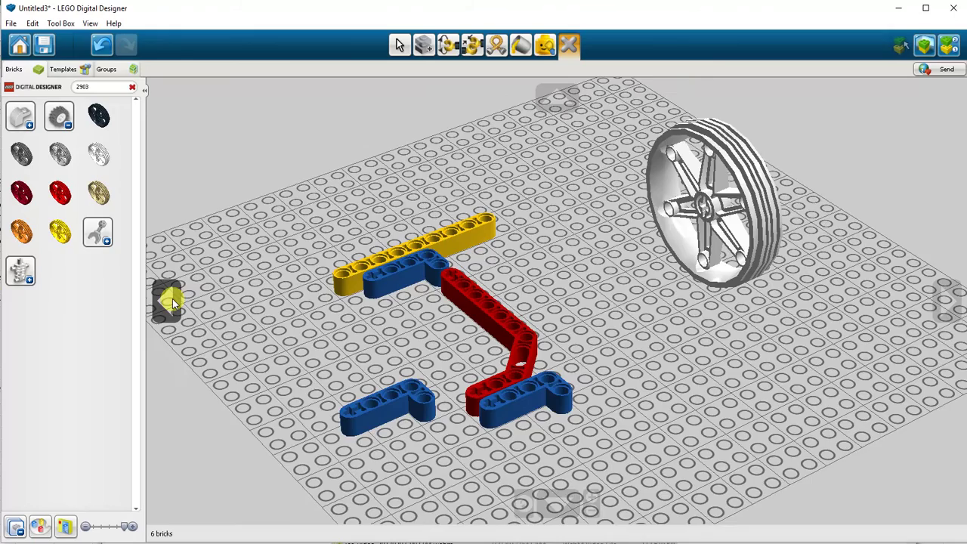
click(946, 300)
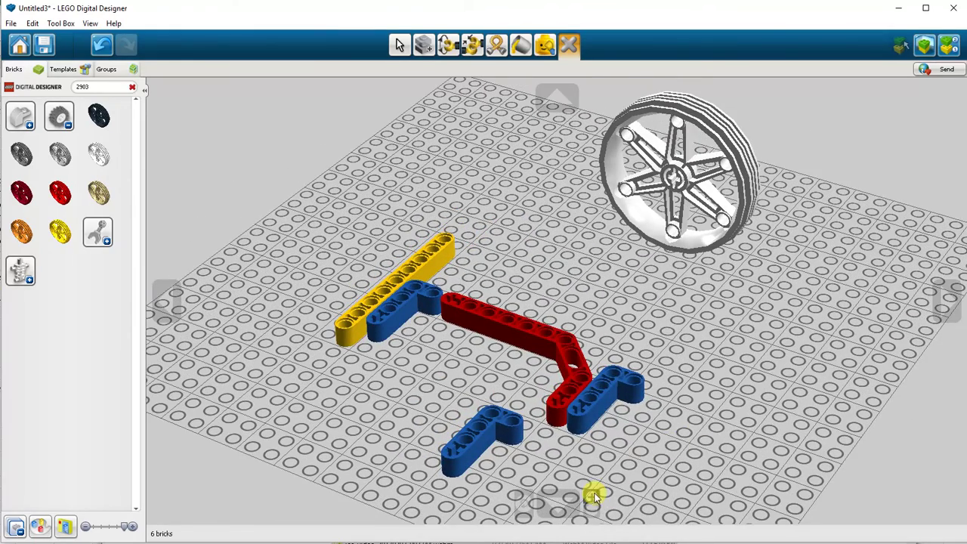
click(588, 497)
click(592, 513)
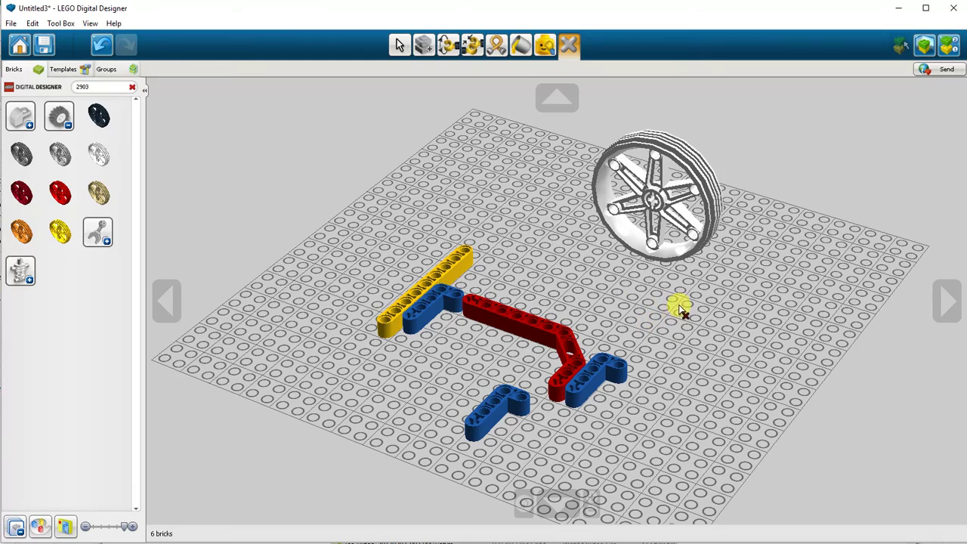
mouse_move(680, 308)
right_down()
mouse_move(657, 328)
mouse_move(594, 330)
mouse_move(675, 346)
mouse_move(833, 276)
mouse_move(861, 241)
mouse_move(861, 186)
mouse_move(793, 297)
mouse_move(676, 299)
right_up()
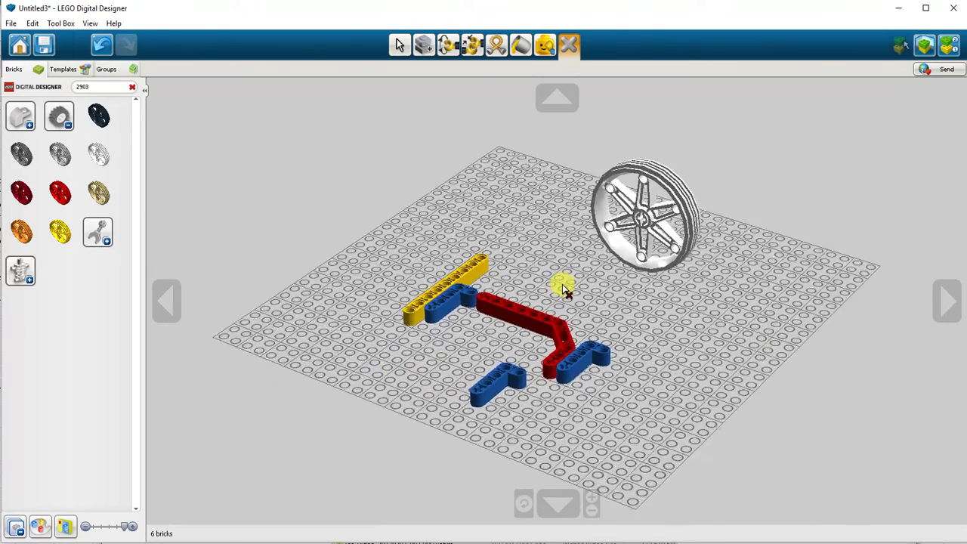
scroll(562, 289, up, 5)
scroll(562, 289, down, 8)
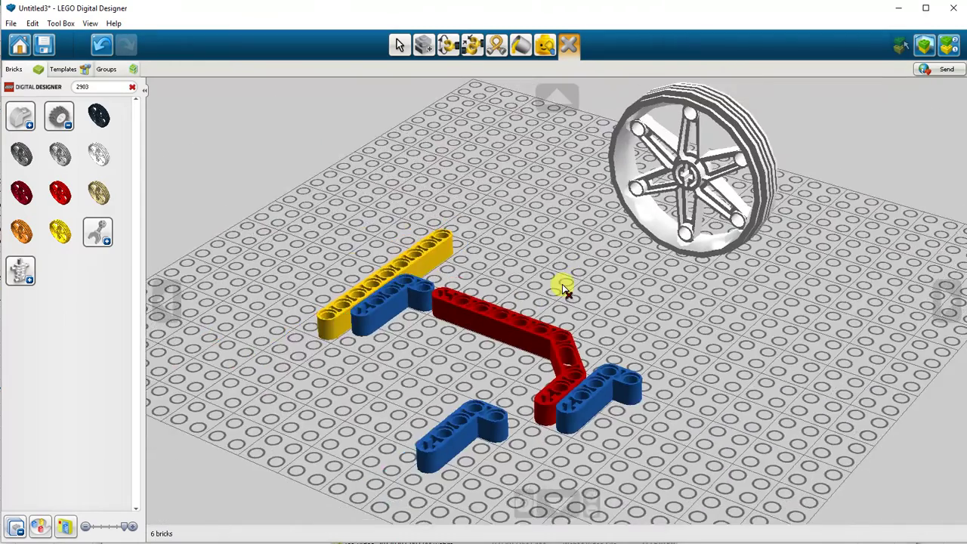
scroll(562, 289, up, 3)
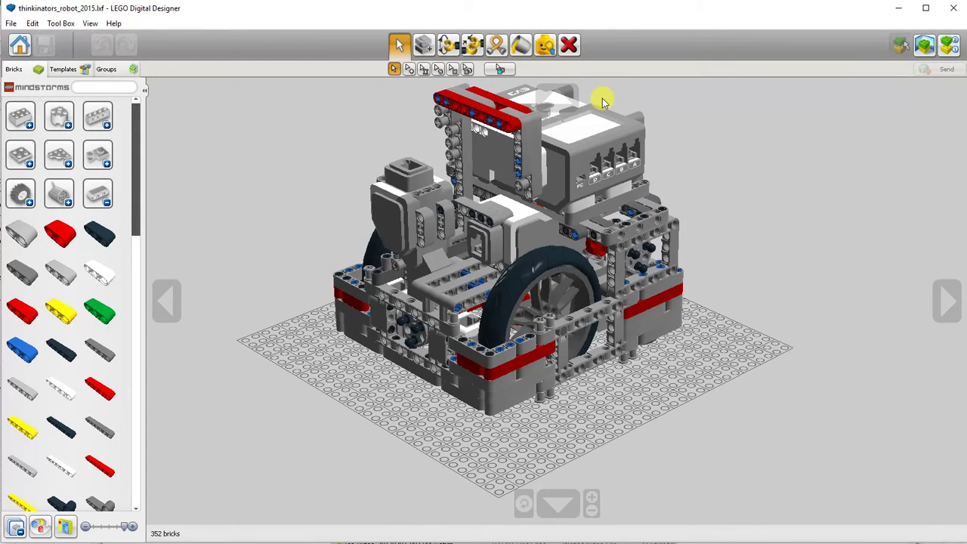
Step: Hide the EV3 brick, motor, tire, rim and covering beams to inspect the frame, then show all bricks again
click(544, 47)
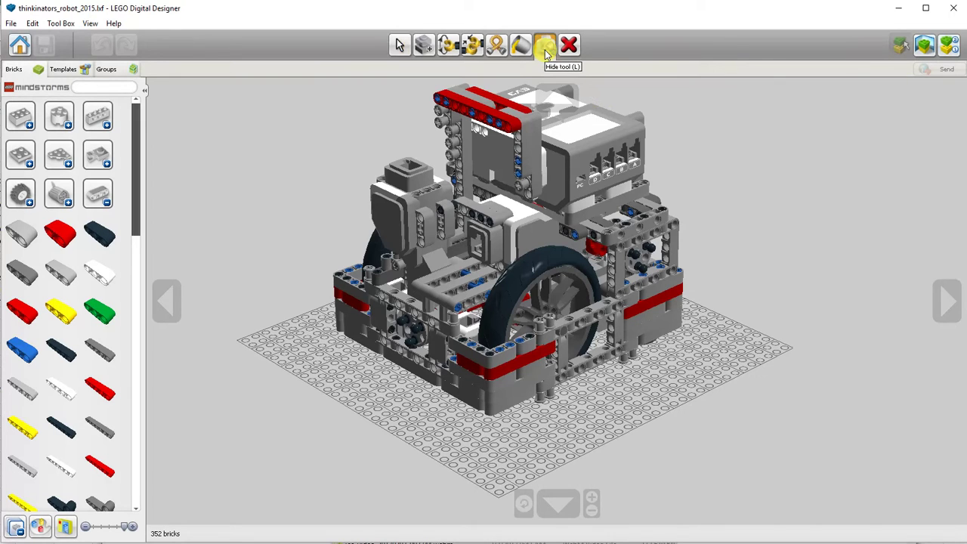
click(573, 179)
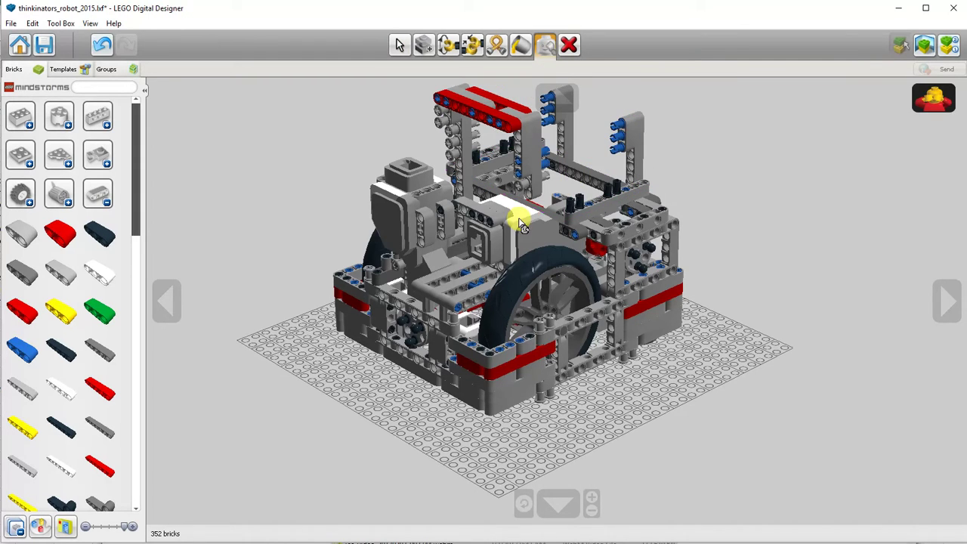
click(520, 223)
click(525, 240)
click(533, 264)
click(537, 306)
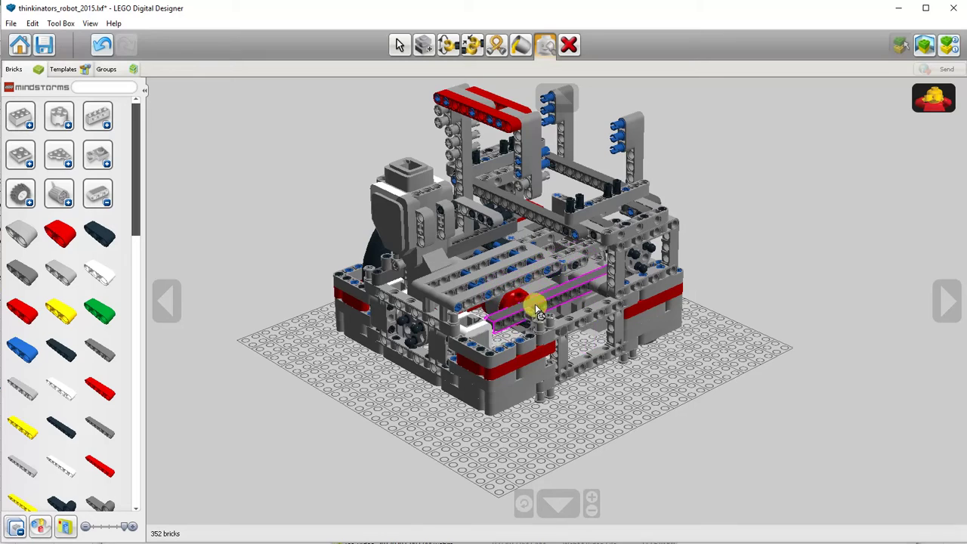
click(537, 309)
click(540, 287)
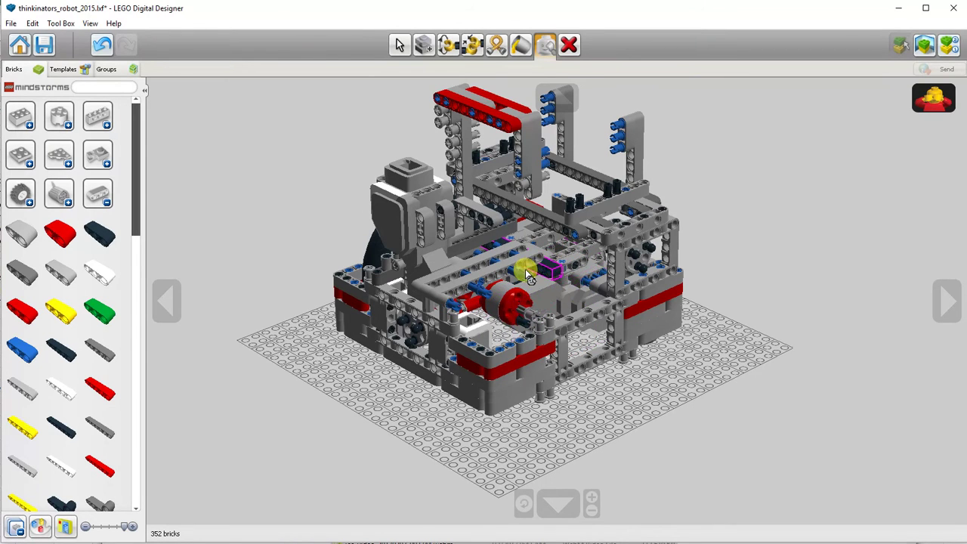
click(526, 279)
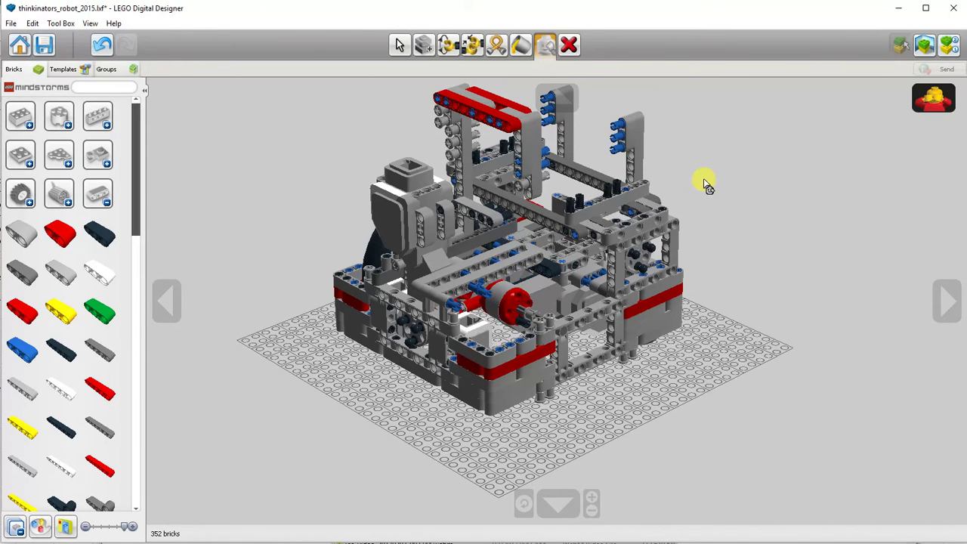
click(938, 110)
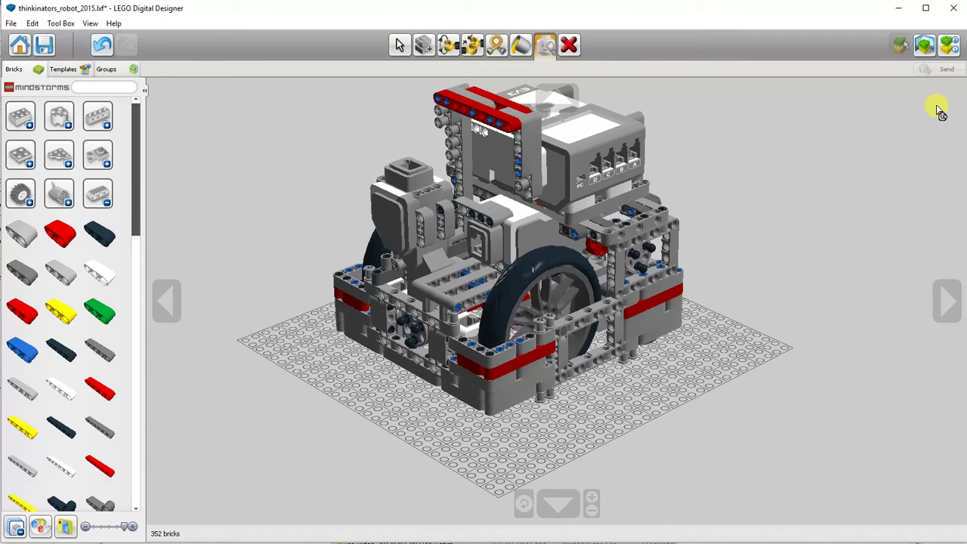
Step: With the Paint tool, choose yellow and apply it to the robot's lower front beam
click(523, 46)
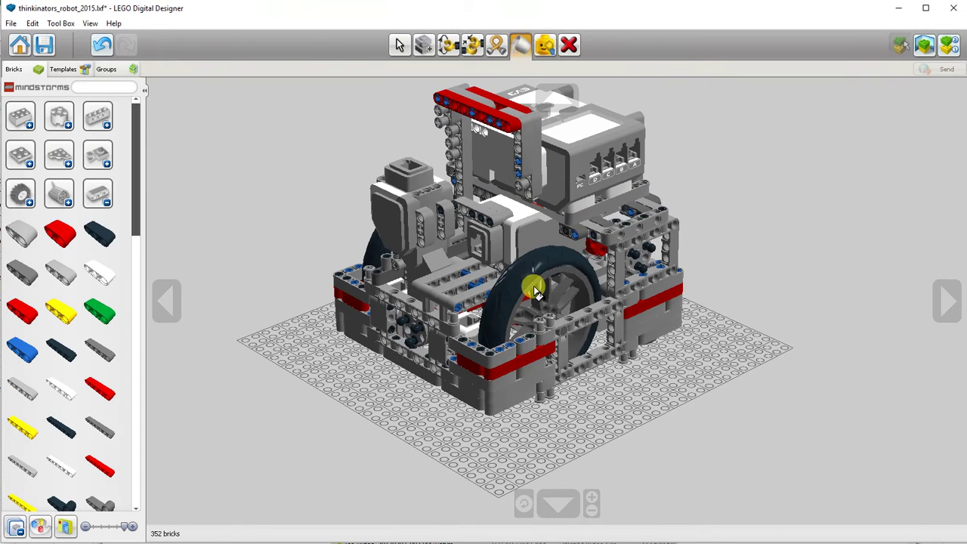
drag(518, 358, 614, 379)
drag(510, 376, 572, 398)
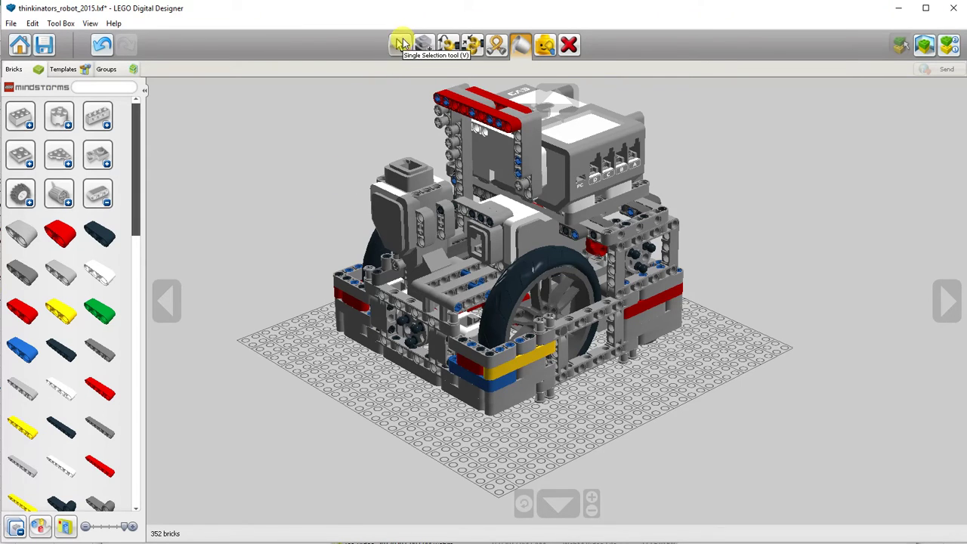
click(401, 44)
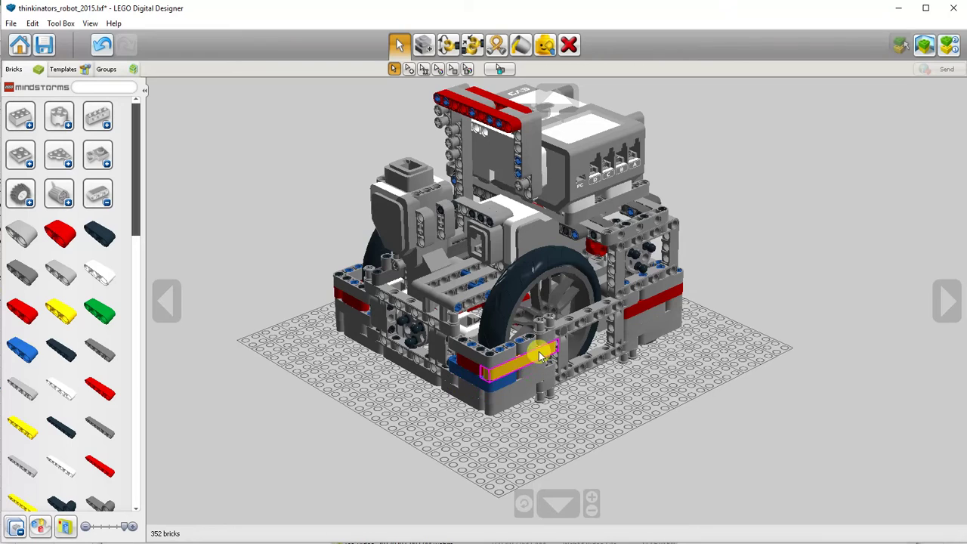
drag(516, 349, 589, 395)
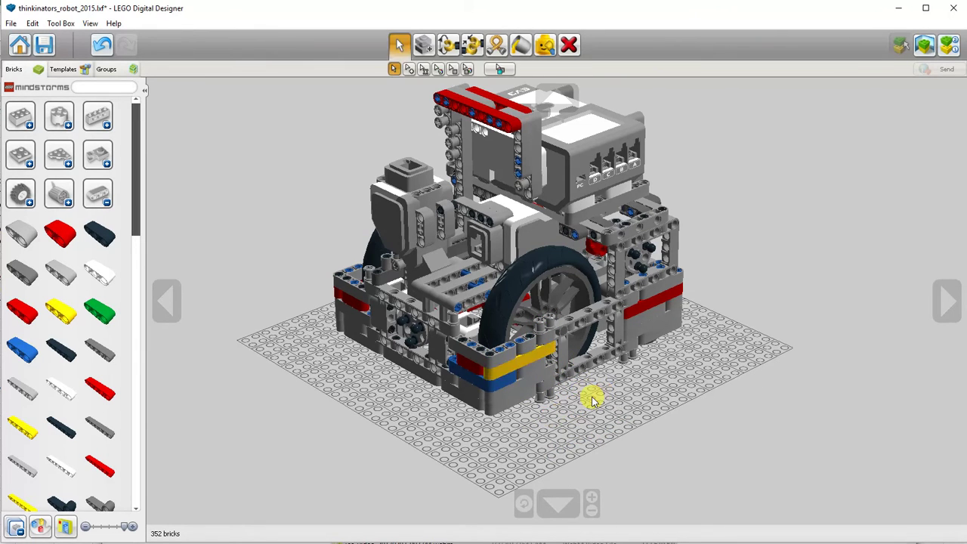
Step: Lay a red Technic 5M beam flat at the plate's front and insert a black friction connector peg
click(325, 344)
click(102, 391)
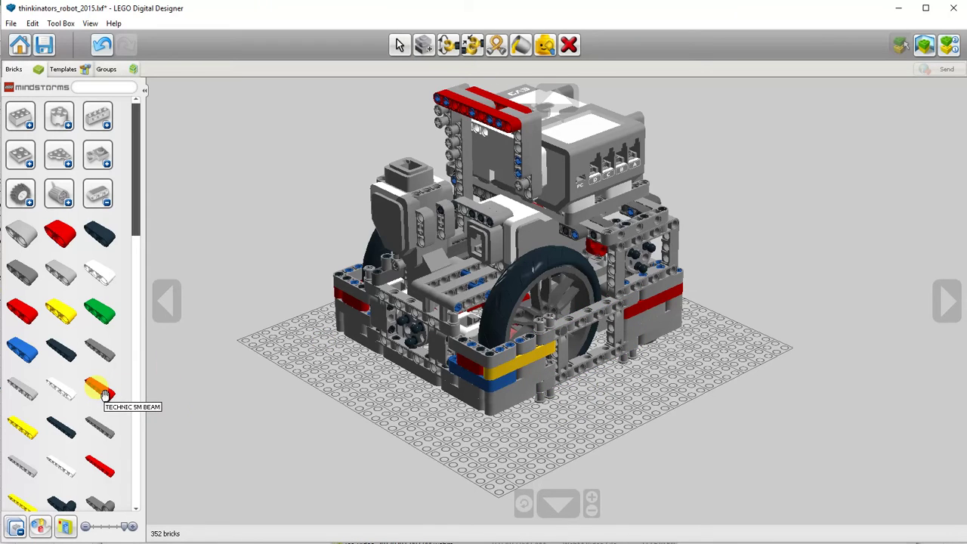
click(363, 396)
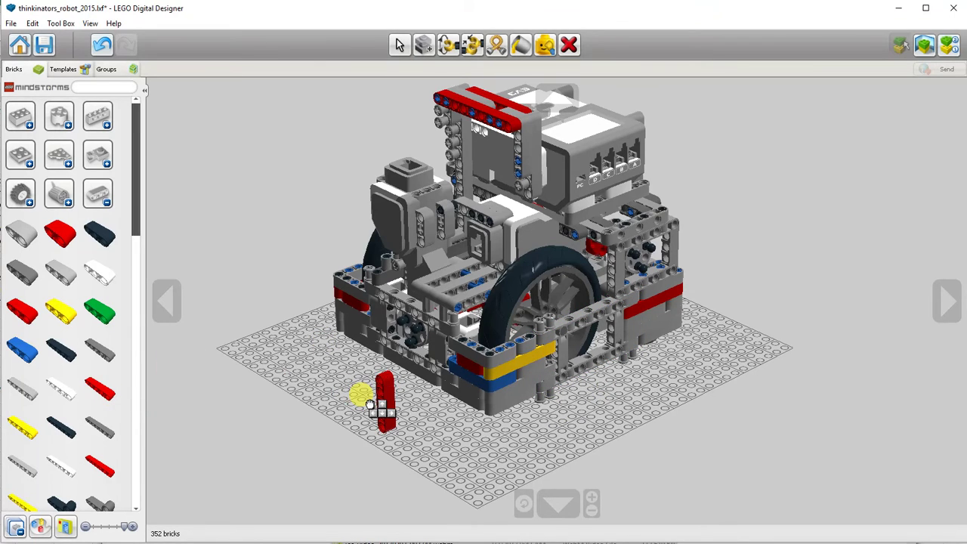
drag(370, 404, 464, 473)
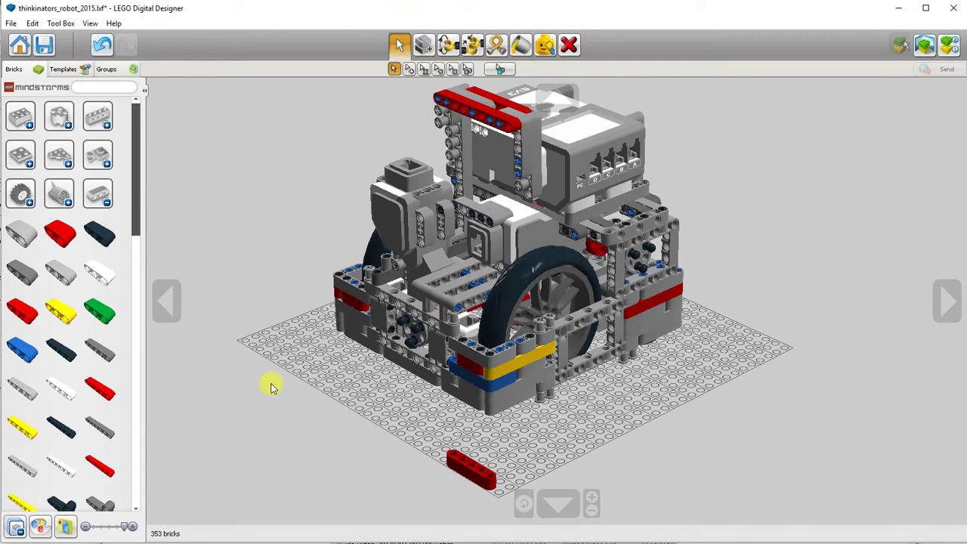
click(100, 196)
click(60, 231)
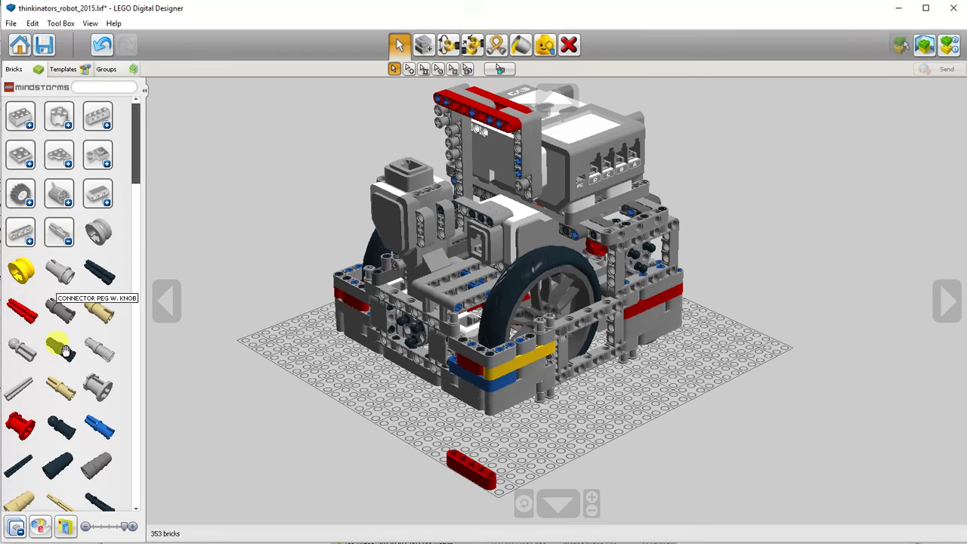
drag(65, 346, 447, 450)
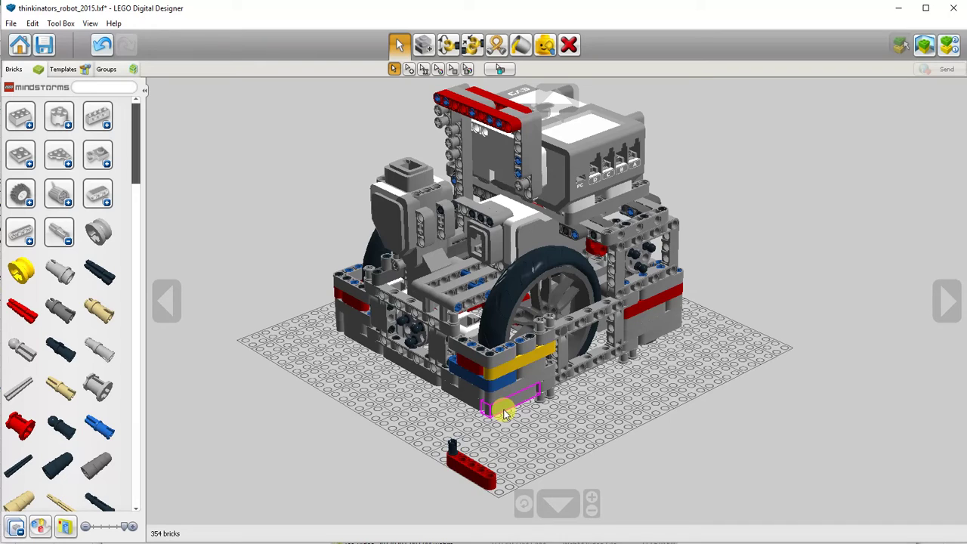
Step: Swing the selected peg and yellow front beam to a lower angle with the Hinge tool
click(451, 451)
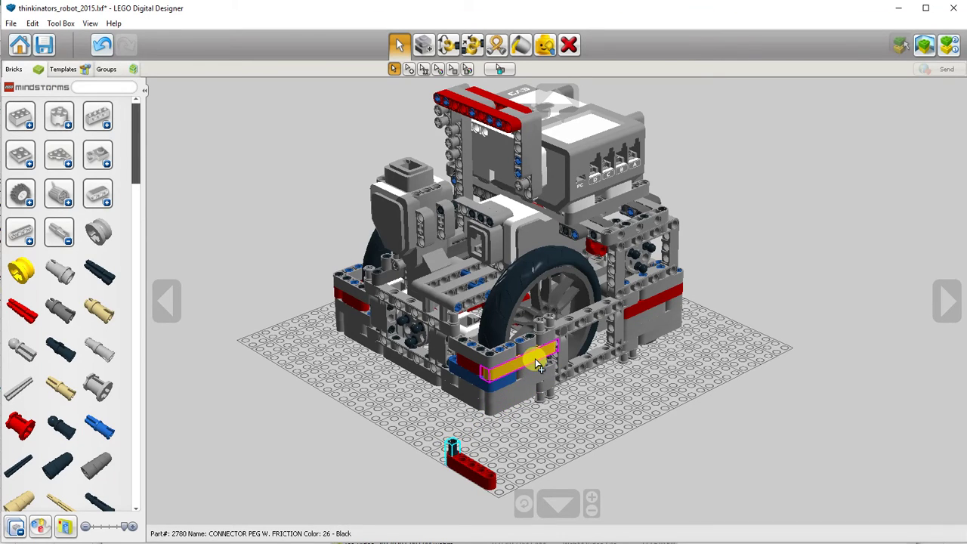
shift+click(538, 365)
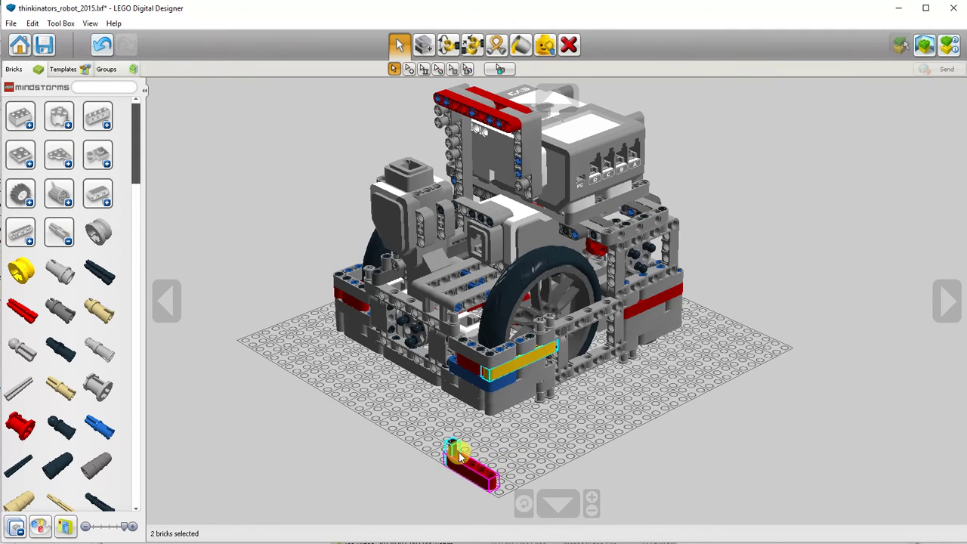
key(c)
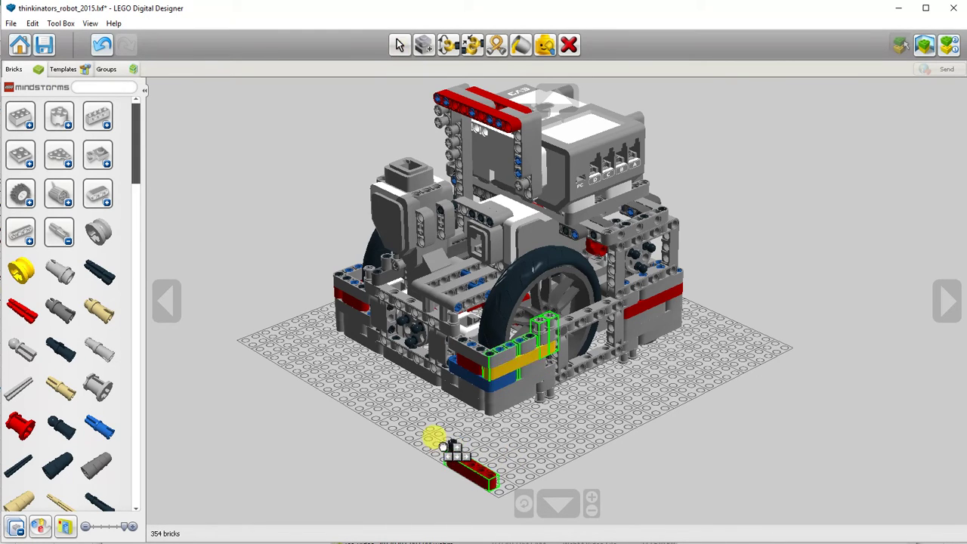
mouse_move(455, 452)
mouse_down()
mouse_move(487, 470)
mouse_move(459, 446)
mouse_up()
key(v)
Step: Delete the black peg and the loose red 5M beam from the baseplate, leaving 352 bricks
right_drag(498, 421, 547, 368)
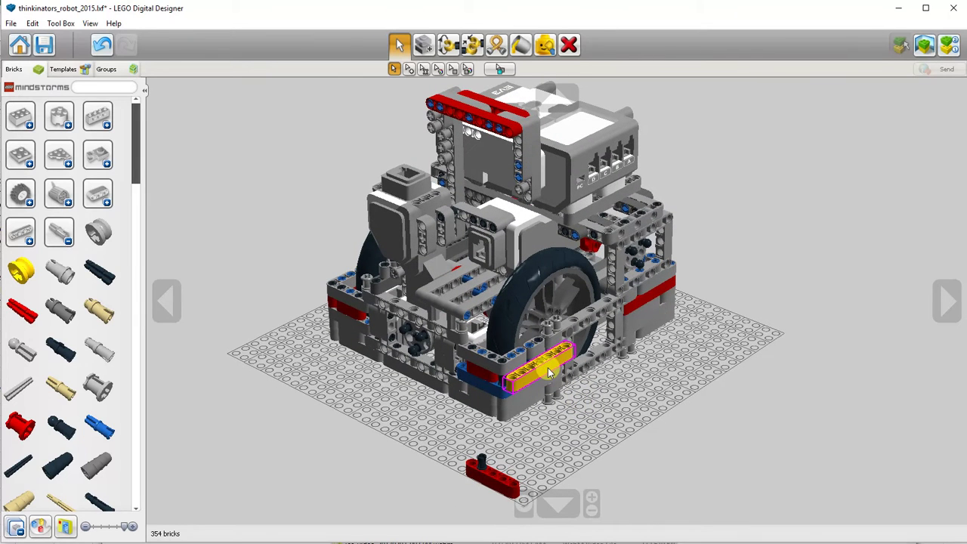
key(d)
click(482, 462)
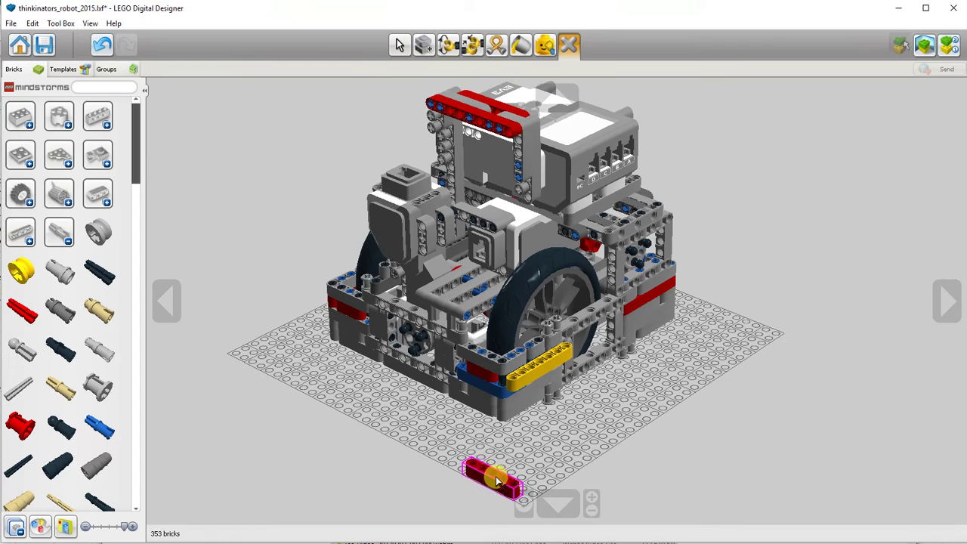
click(492, 480)
key(v)
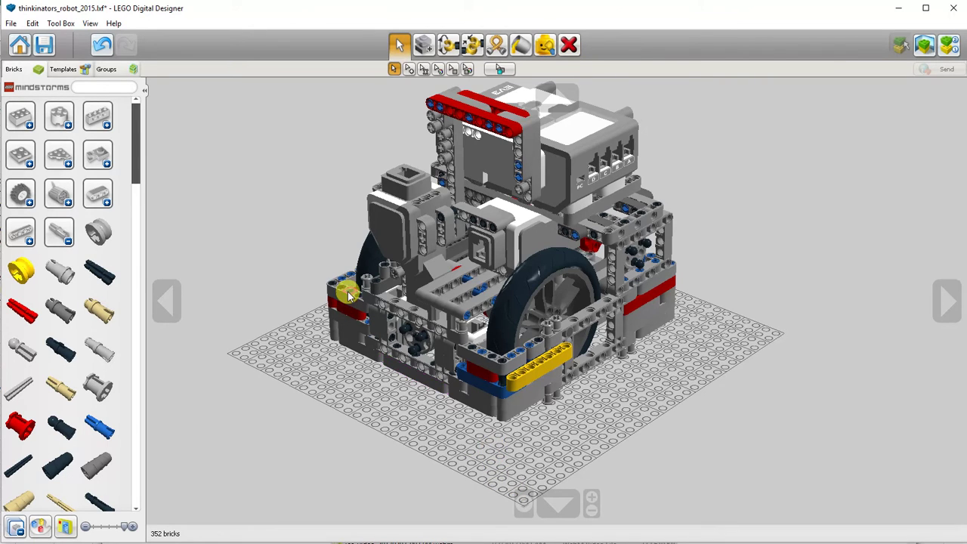
Step: Choose Export BOM from the File menu for the 352-brick robot
click(13, 24)
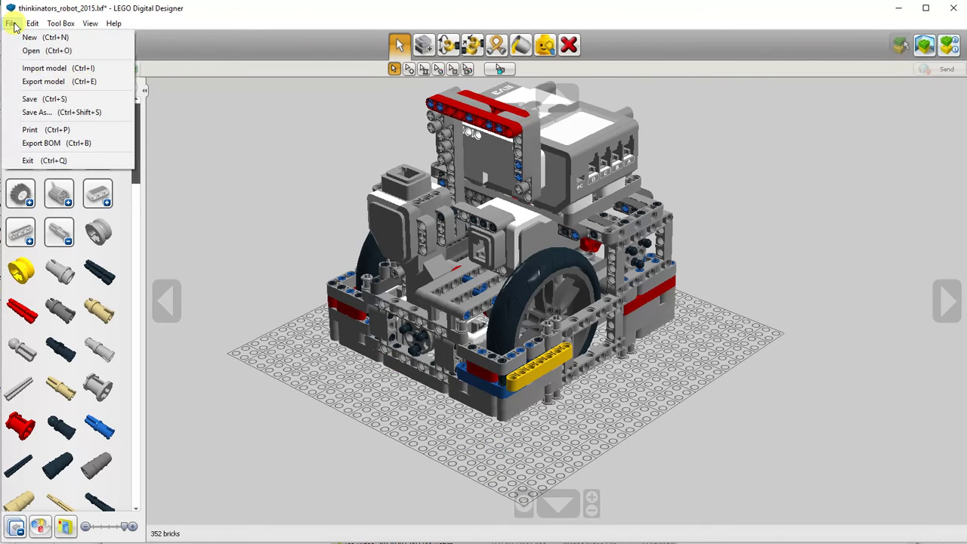
click(56, 144)
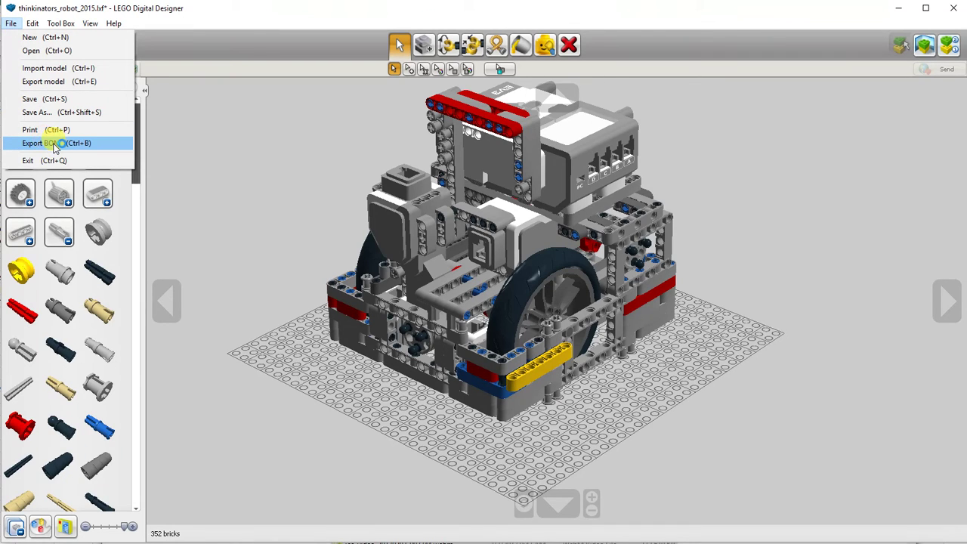